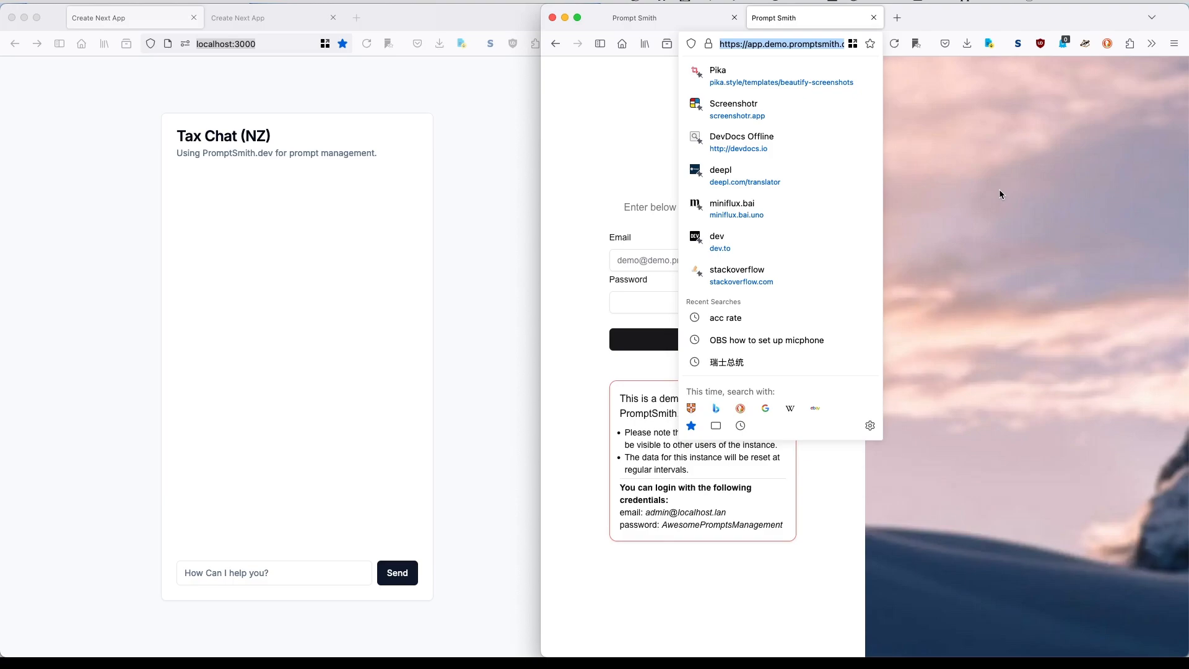
- Sign in to the PromptSmith demo with the saved admin email and password filled into the Email and Password fields
{"action": "left_click", "coordinate": [969, 280]}
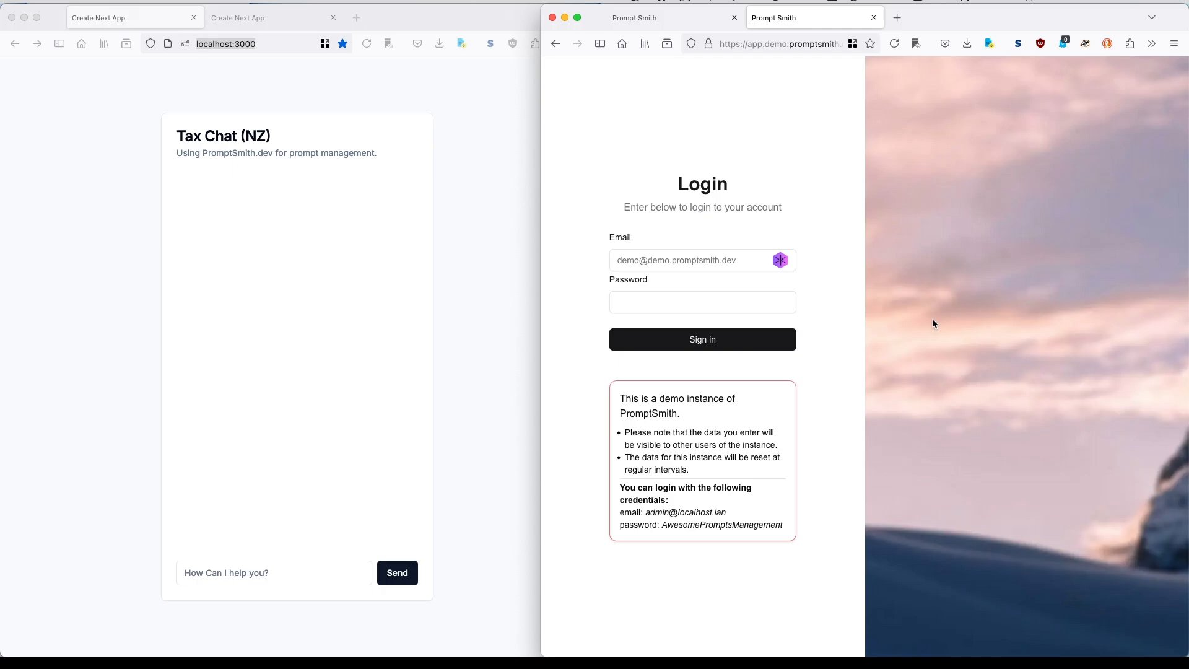
{"action": "left_click", "coordinate": [666, 268]}
{"action": "left_click", "coordinate": [651, 277]}
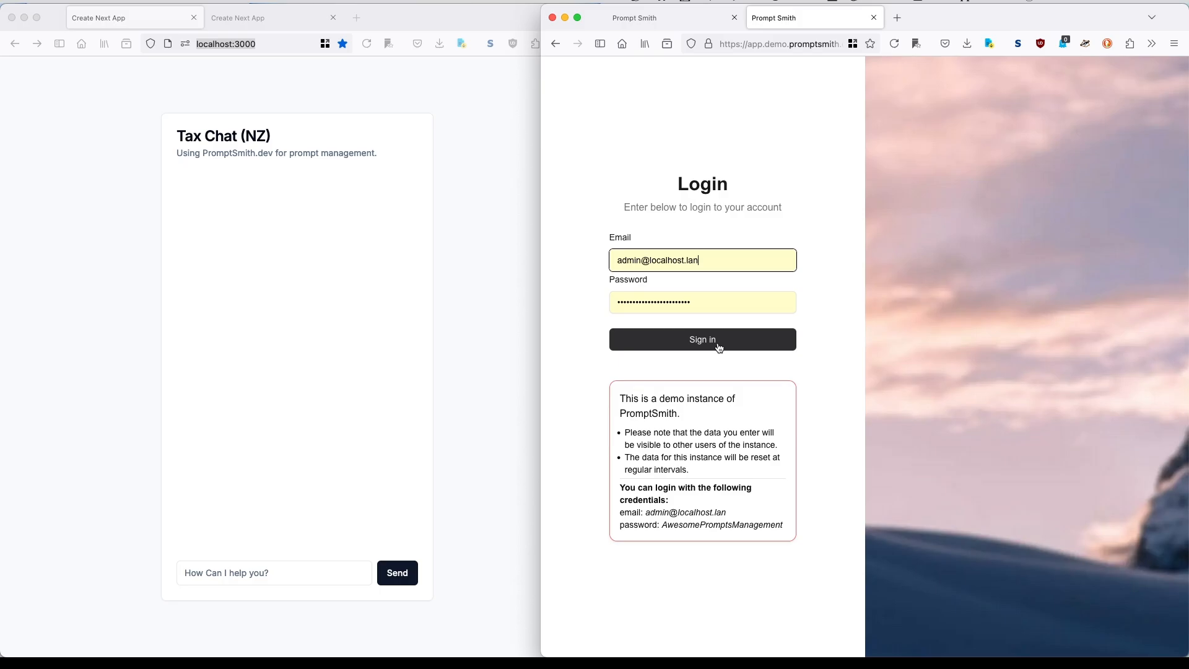
{"action": "left_click", "coordinate": [718, 348]}
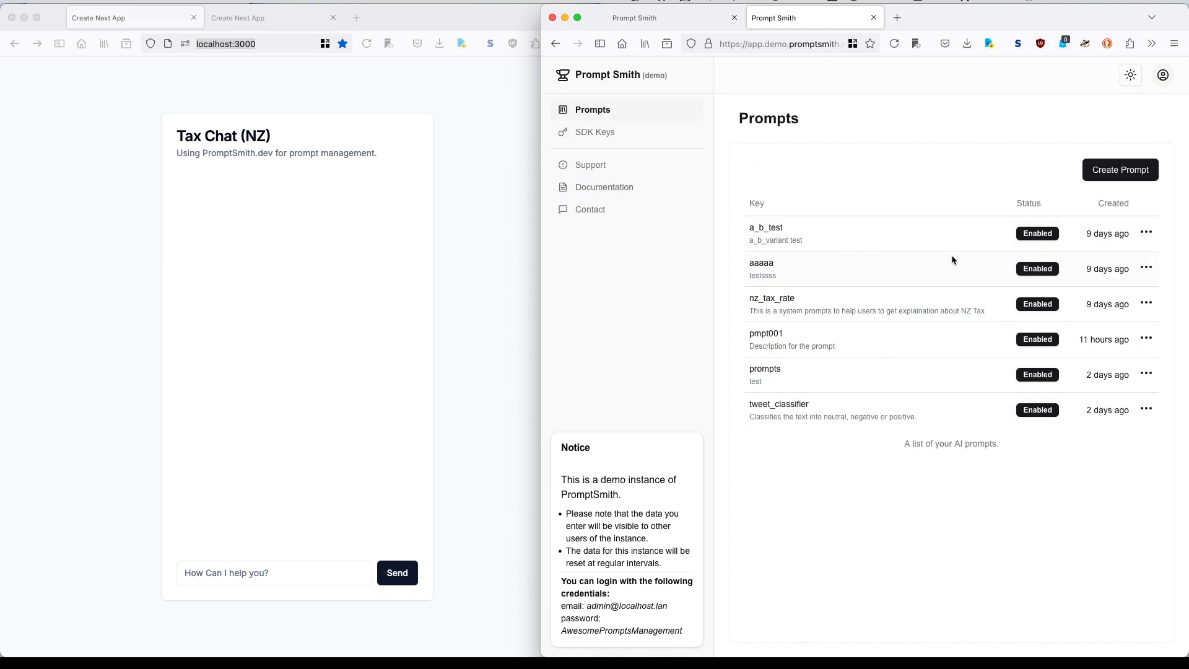
- Fit the Tax Chat window beside PromptSmith and ask "My annual income is about 10k, how much do I need to pay for tax in NZ?"
{"action": "left_click", "coordinate": [627, 138]}
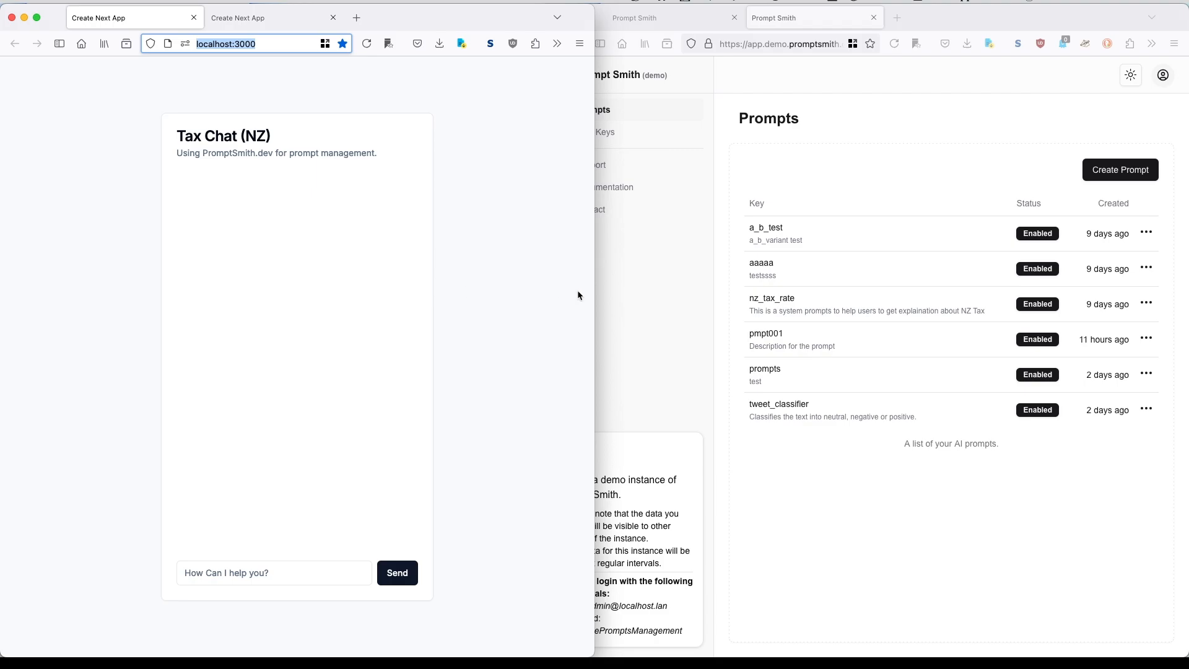
{"action": "left_click_drag", "start_coordinate": [594, 293], "coordinate": [540, 292]}
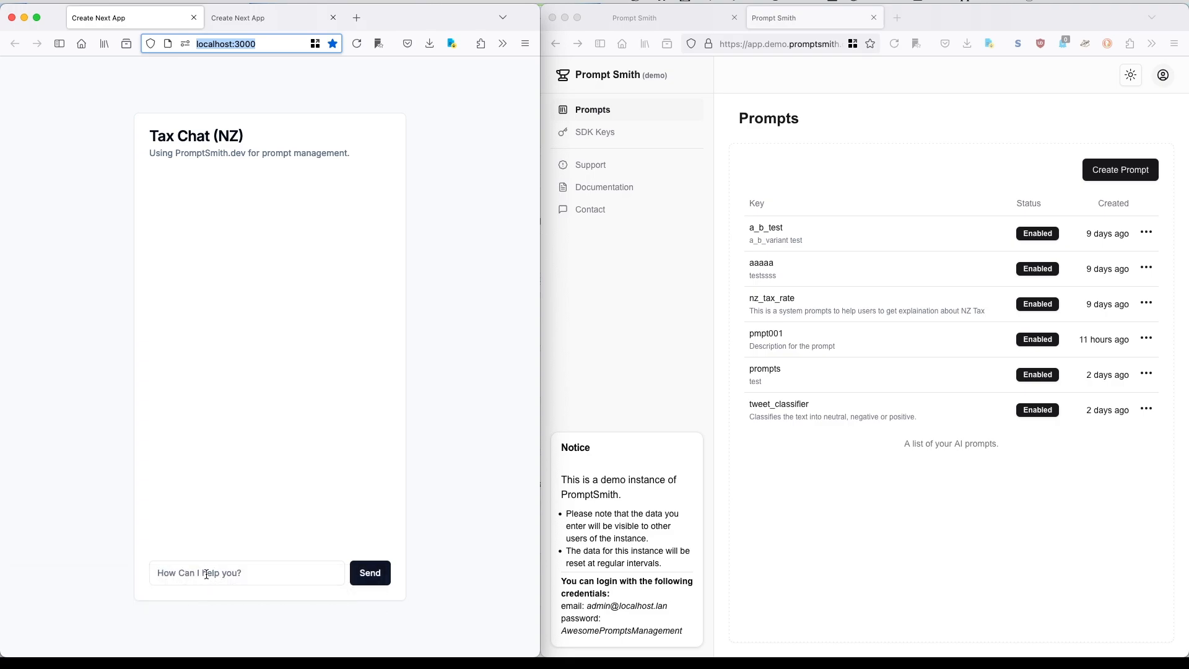
{"action": "left_click", "coordinate": [206, 575]}
{"action": "type", "text": "My annual income i"}
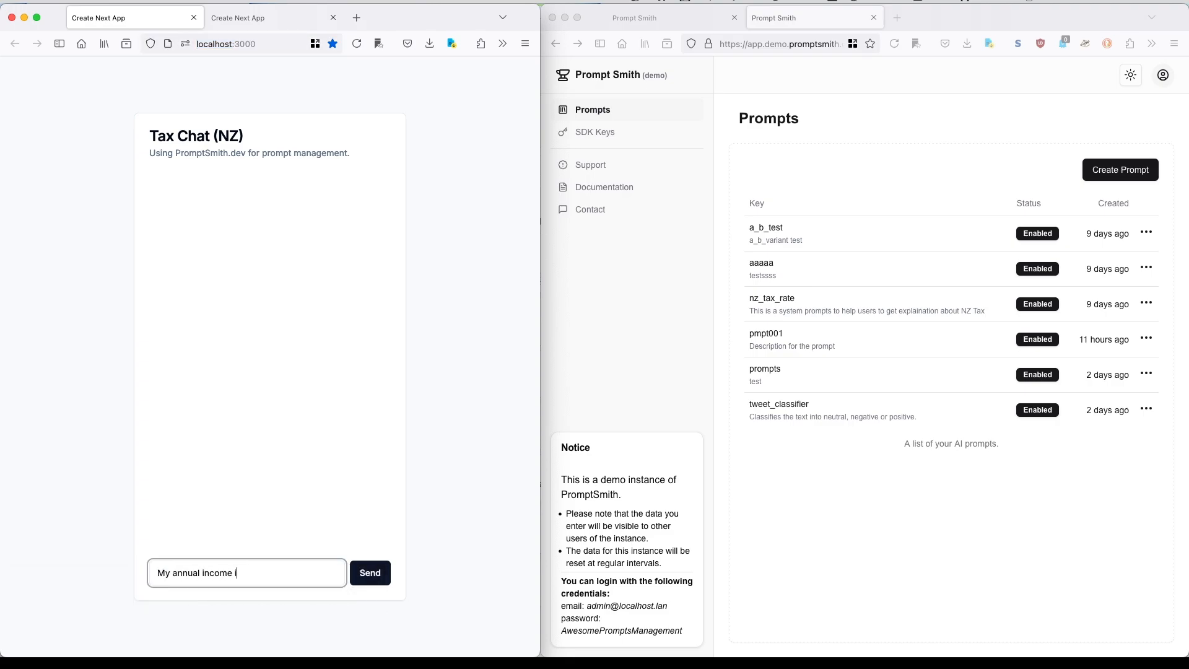
{"action": "type", "text": "s about 10k, how much do I"}
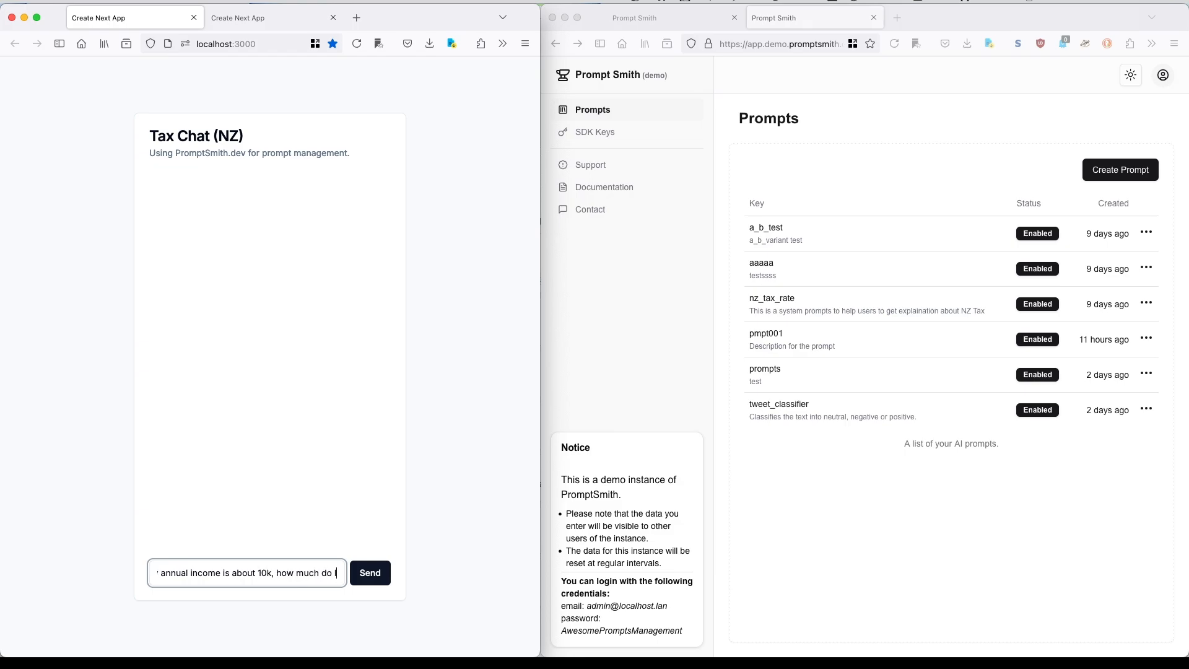
{"action": "type", "text": " need to"}
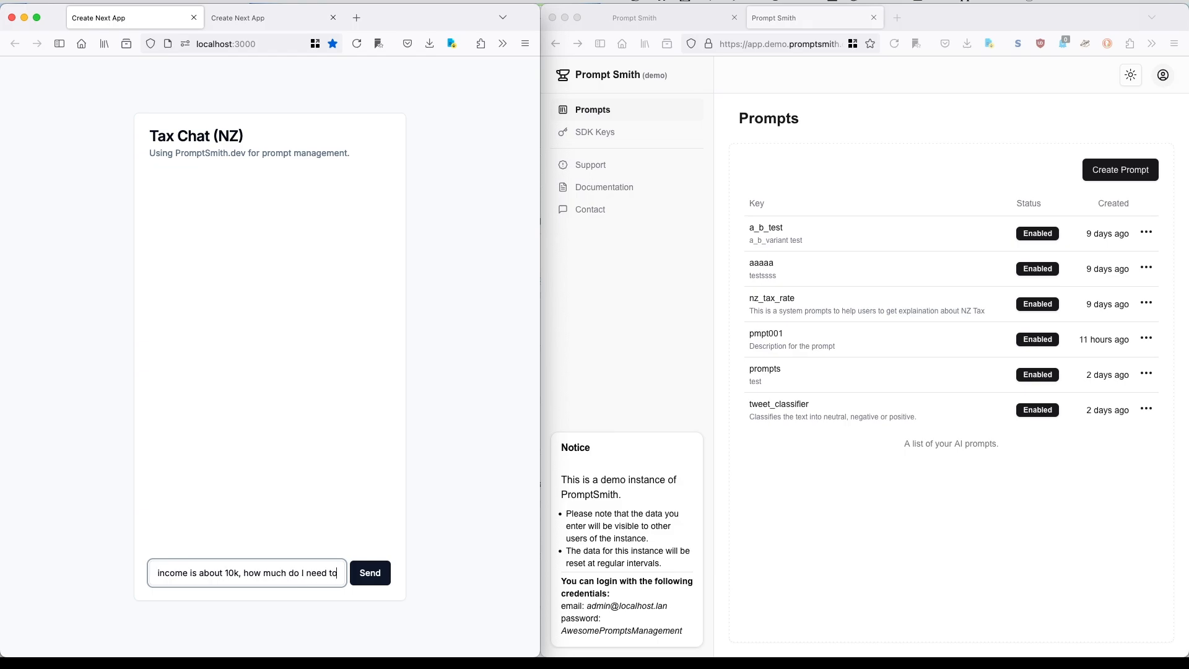
{"action": "type", "text": " pay for tax in NZ?"}
{"action": "key", "text": "Return"}
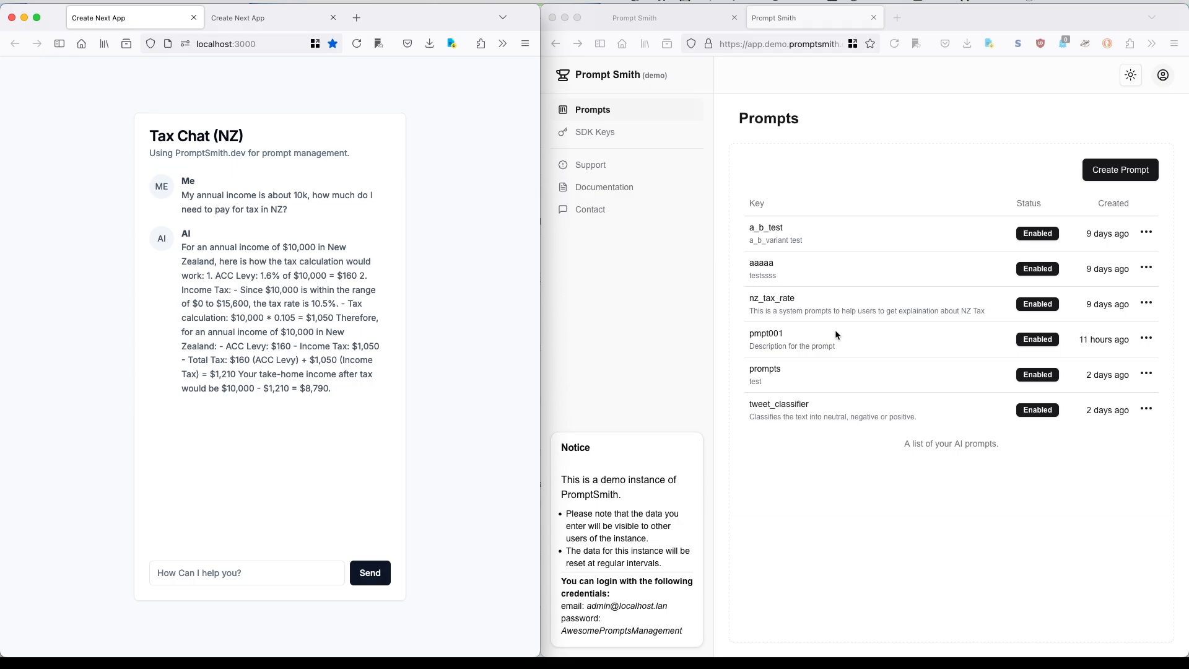
- Open the nz_tax_rate prompt in PromptSmith for editing
{"action": "left_click", "coordinate": [788, 302]}
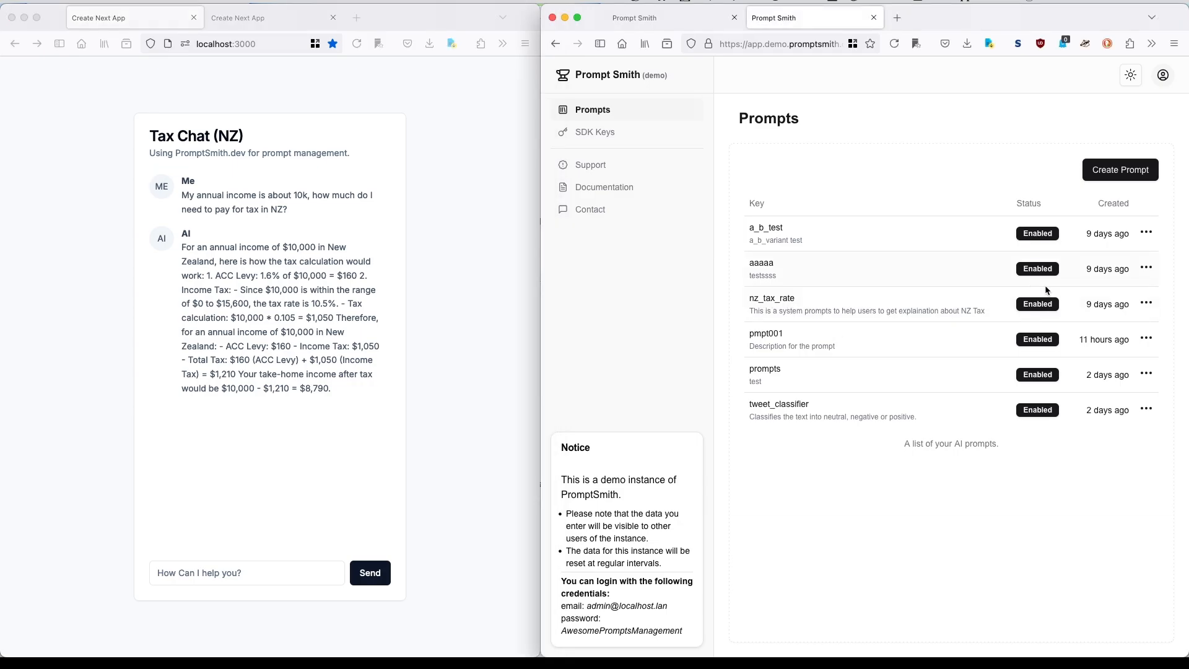
{"action": "left_click", "coordinate": [1147, 303]}
{"action": "left_click", "coordinate": [1141, 322]}
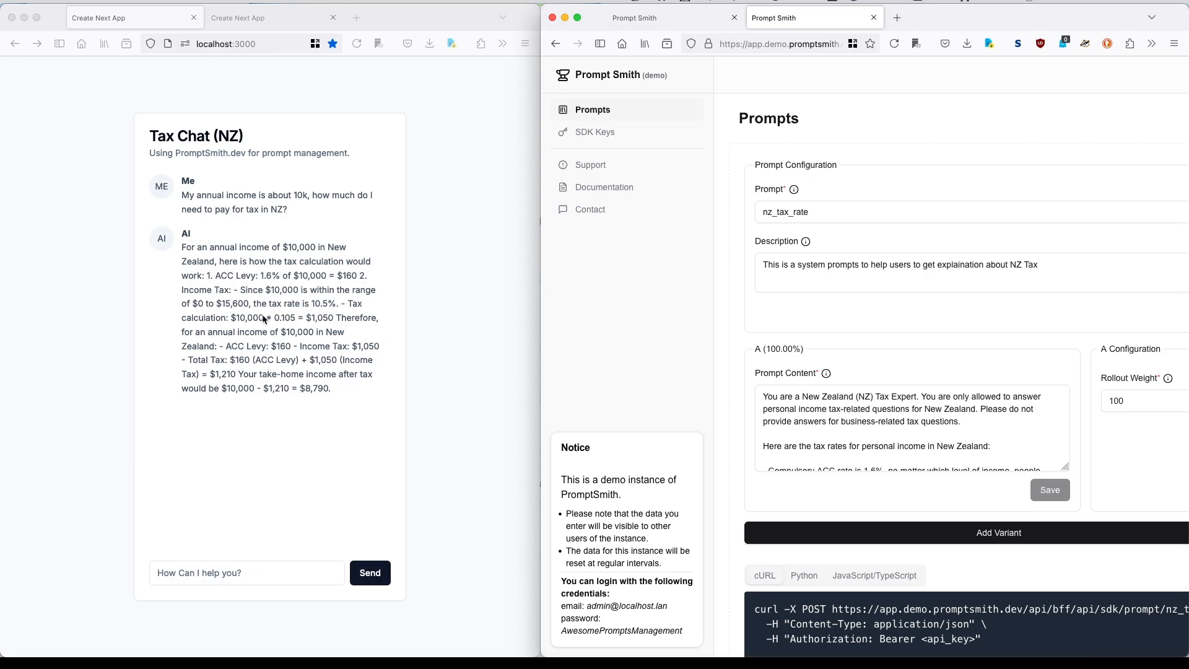
- Highlight the calculated income tax amount in the Tax Chat reply
{"action": "left_click", "coordinate": [306, 295]}
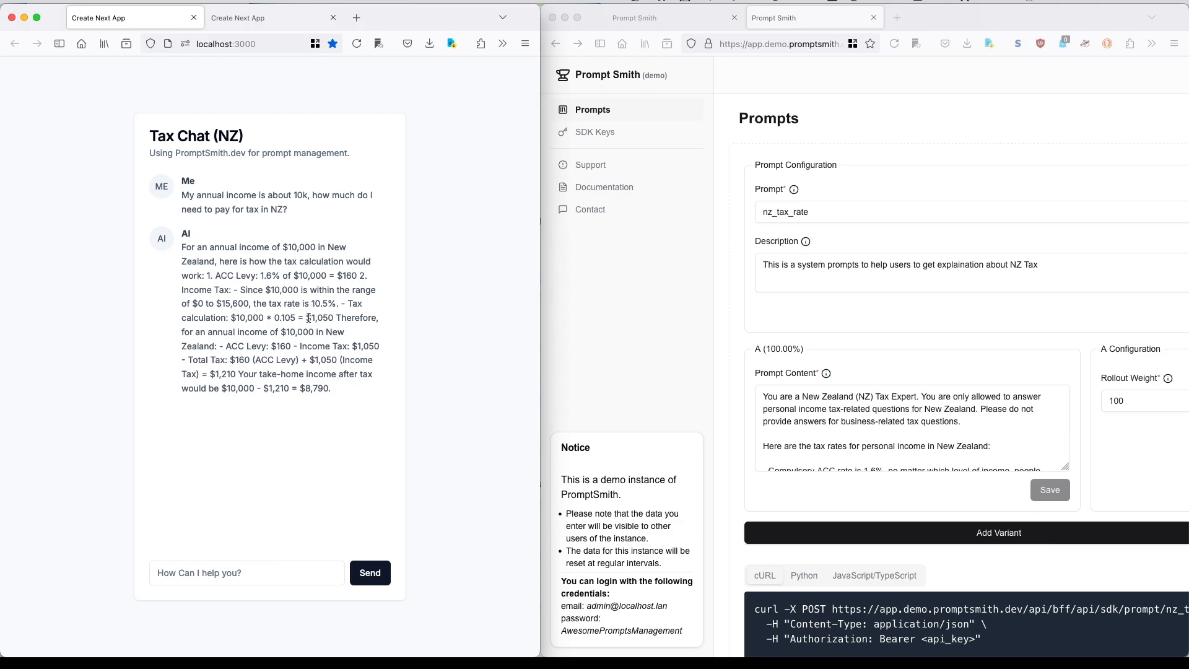
{"action": "left_click_drag", "start_coordinate": [306, 318], "coordinate": [333, 317]}
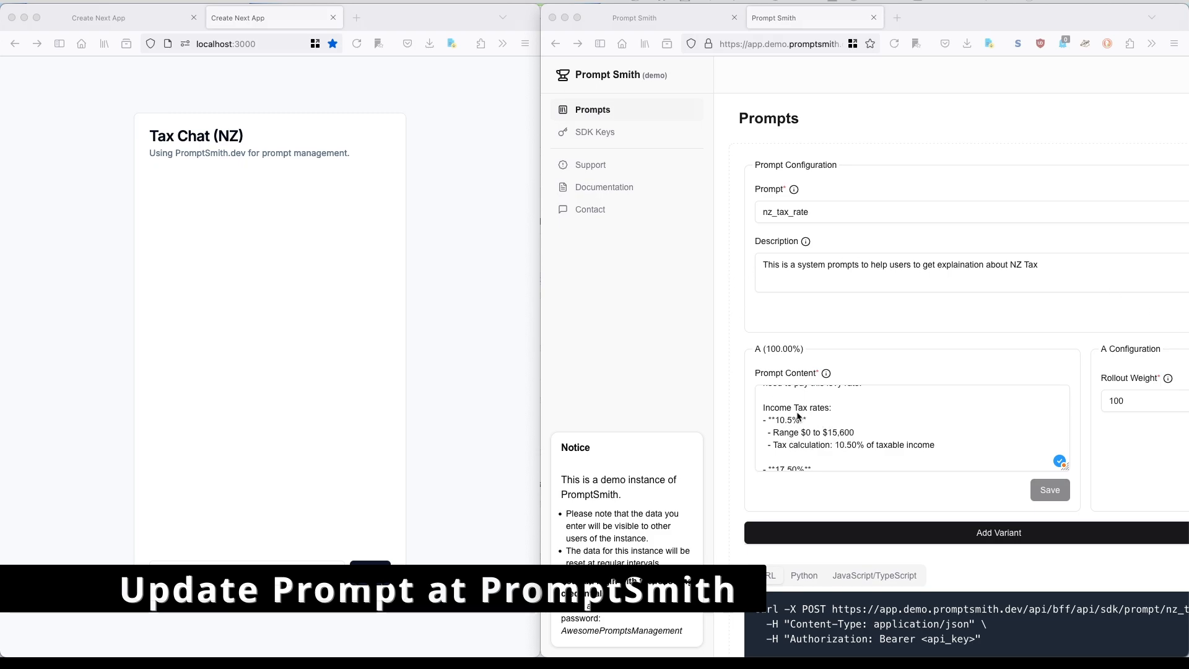
- In the prompt content, set the $0 to $15,600 bracket's heading to 15.5% and its tax calculation to 15.50%, and save the prompt
{"action": "left_click", "coordinate": [820, 445]}
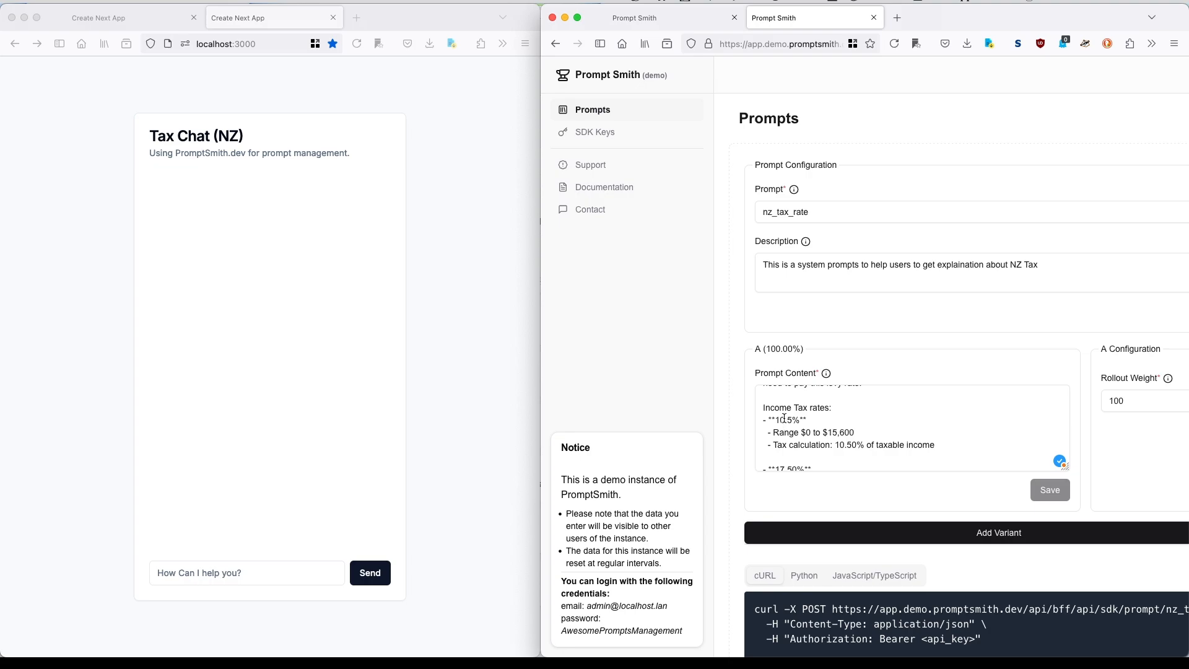
{"action": "left_click", "coordinate": [832, 434]}
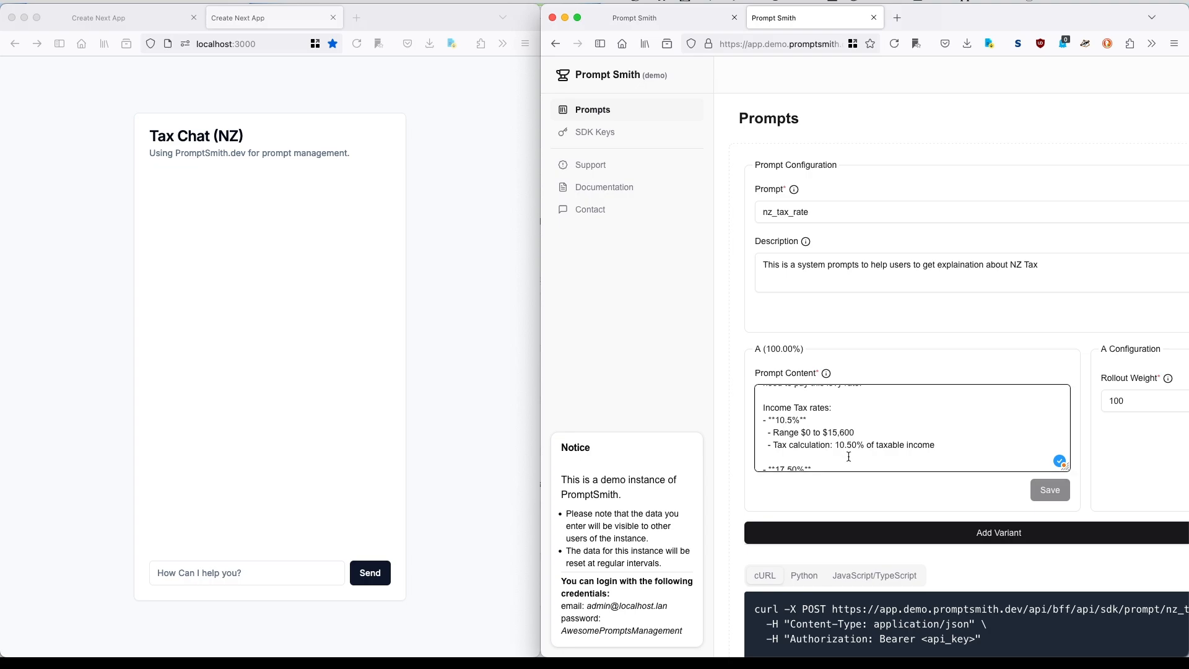
{"action": "key", "text": "BackSpace"}
{"action": "type", "text": "5"}
{"action": "left_click", "coordinate": [845, 446]}
{"action": "key", "text": "BackSpace"}
{"action": "type", "text": "5"}
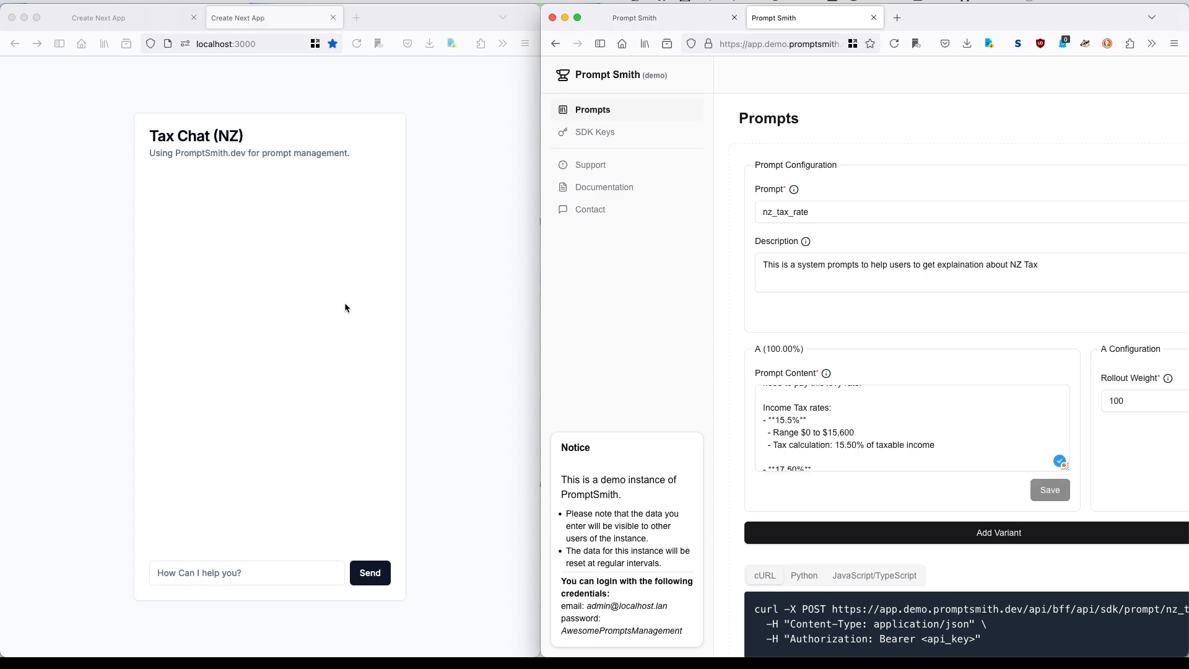
- Ask the fresh Tax Chat "My annual income is 10k, I live in NZ, how much do I need to pay for my tax?"
{"action": "left_click", "coordinate": [345, 304]}
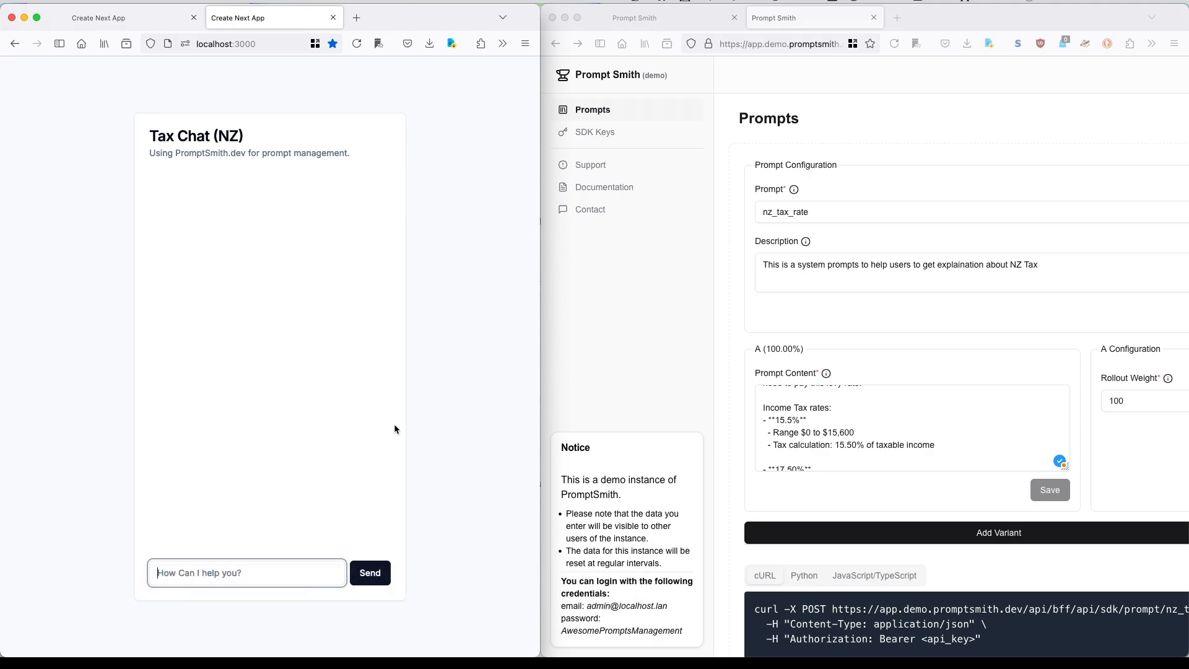
{"action": "type", "text": "My annual income is 10k,"}
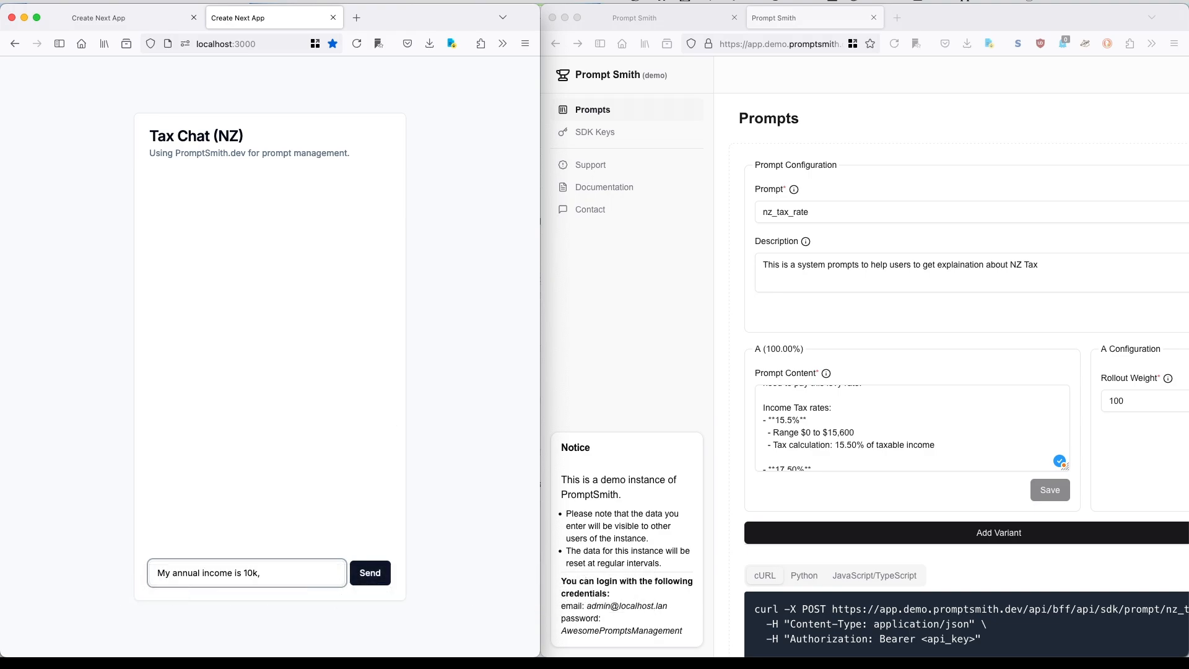
{"action": "type", "text": " I live in NZ, how much do I need to pay for my tax?"}
{"action": "left_click", "coordinate": [383, 574]}
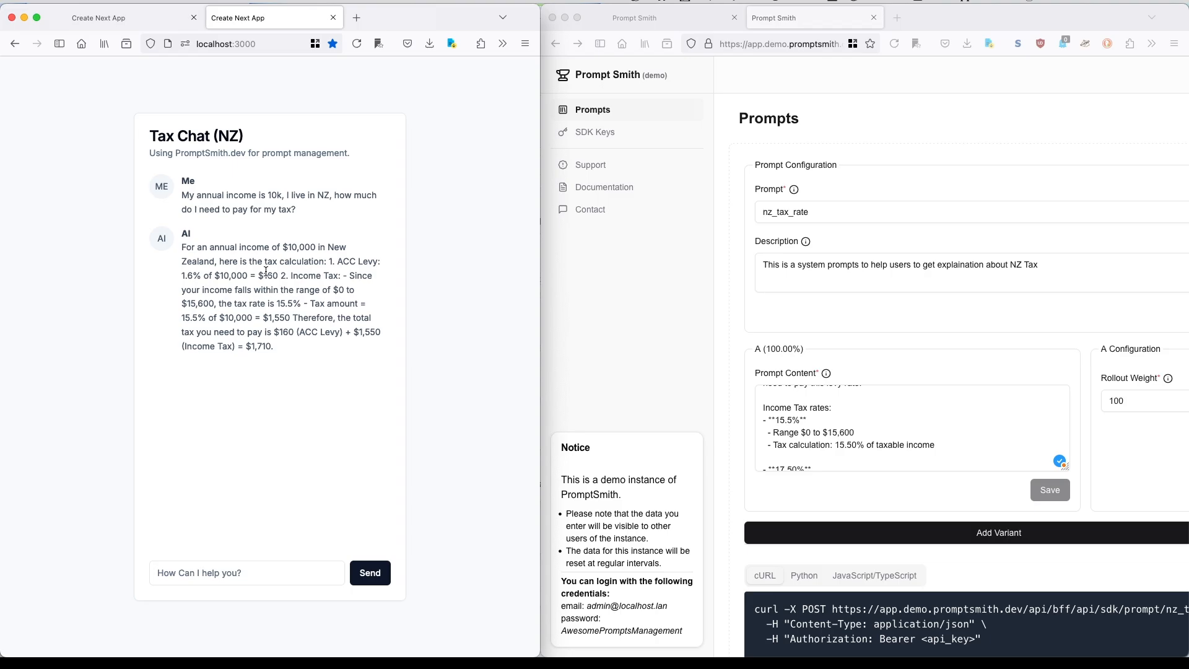
- Examine the JavaScript/TypeScript code sample for fetching the nz_tax_rate prompt in PromptSmith
{"action": "scroll", "coordinate": [879, 428], "scroll_direction": "down", "scroll_amount": 1}
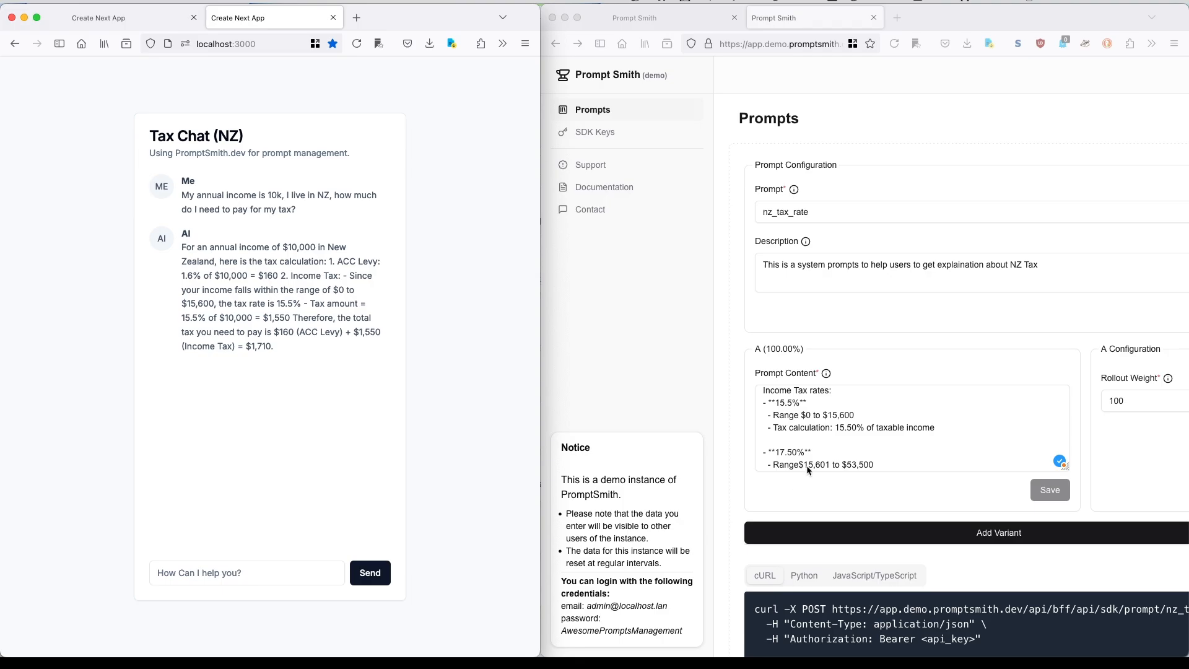
{"action": "scroll", "coordinate": [894, 523], "scroll_direction": "down", "scroll_amount": 2}
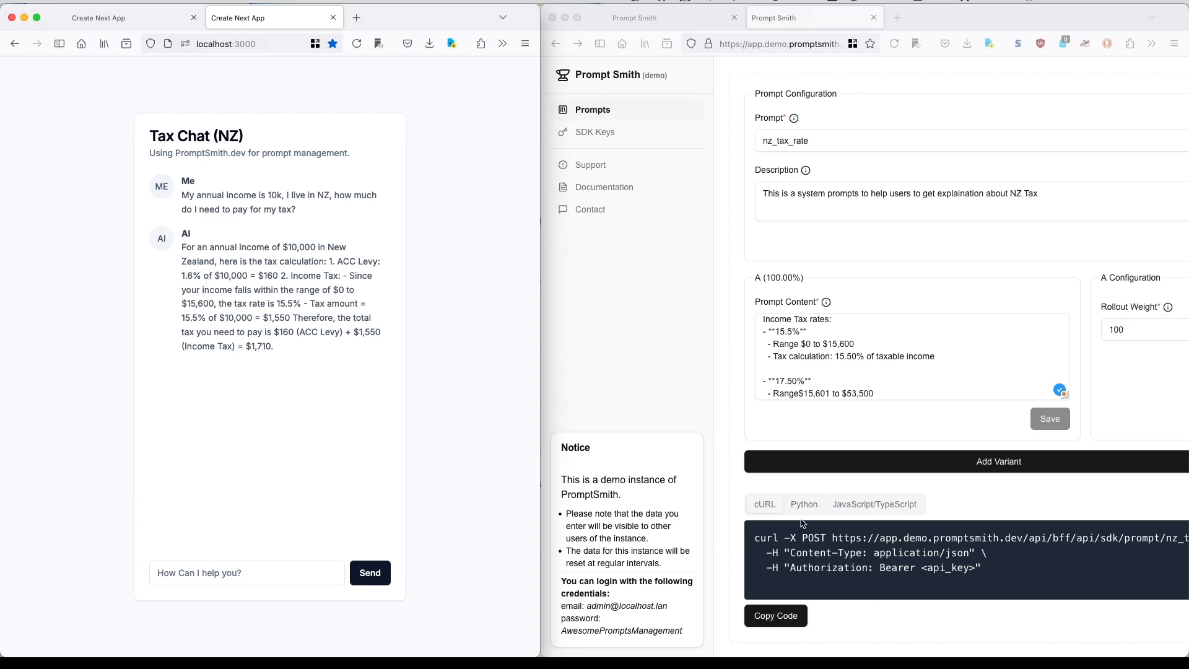
{"action": "left_click", "coordinate": [799, 504]}
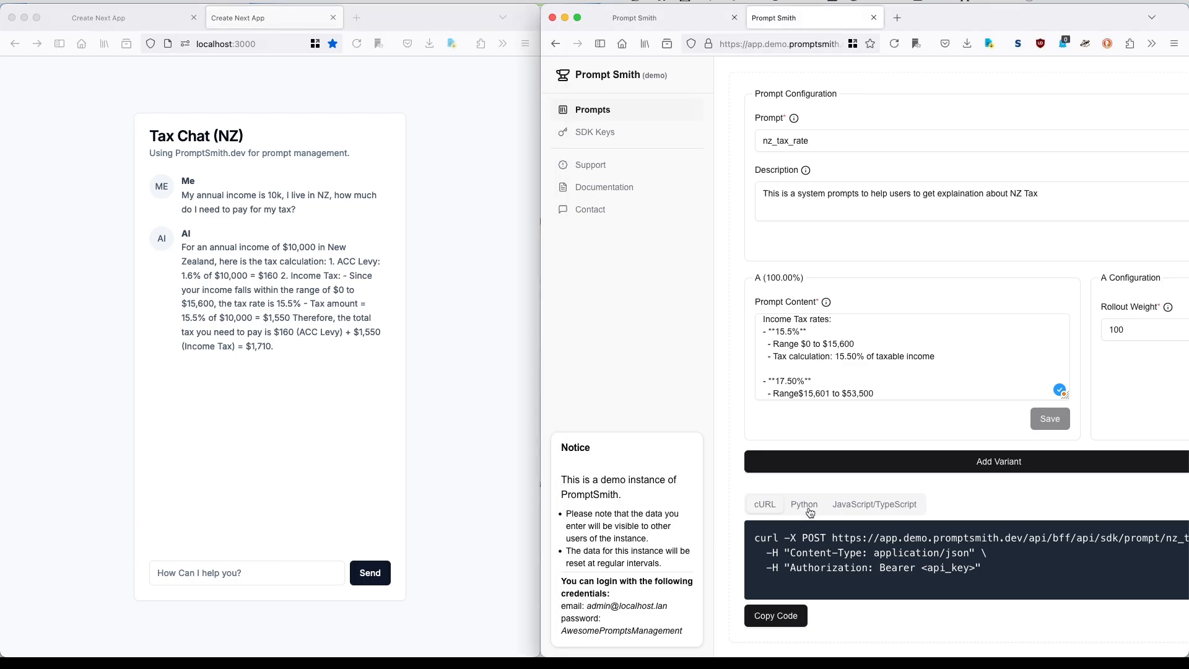
{"action": "left_click", "coordinate": [887, 509]}
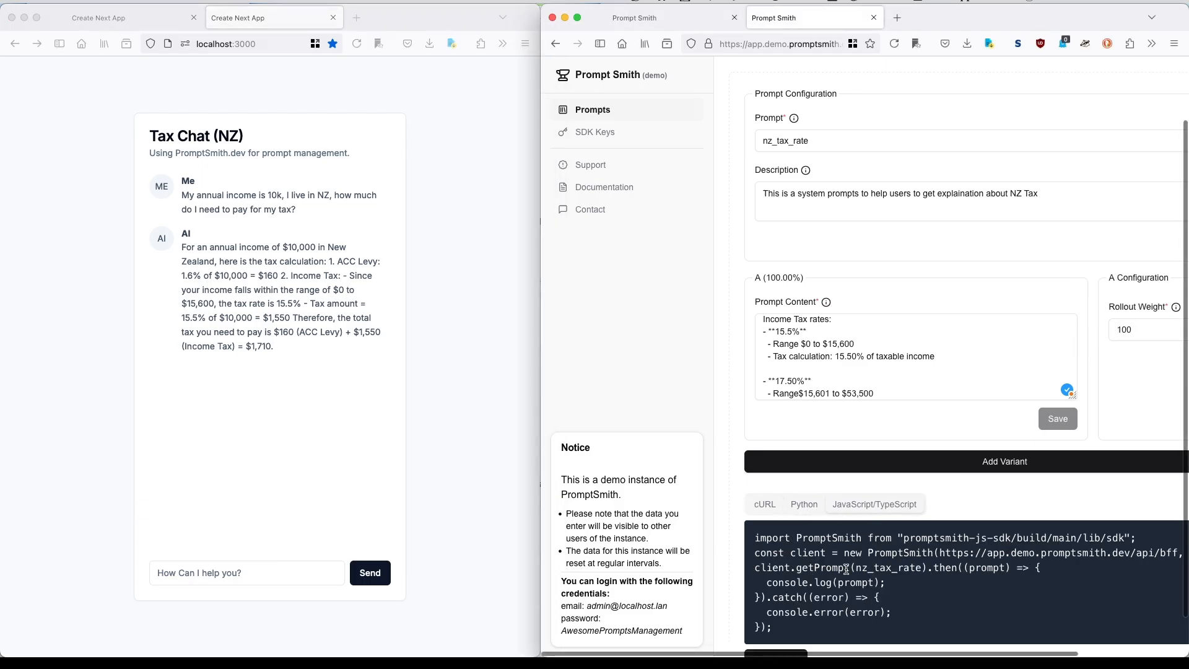
{"action": "scroll", "coordinate": [849, 561], "scroll_direction": "down", "scroll_amount": 1}
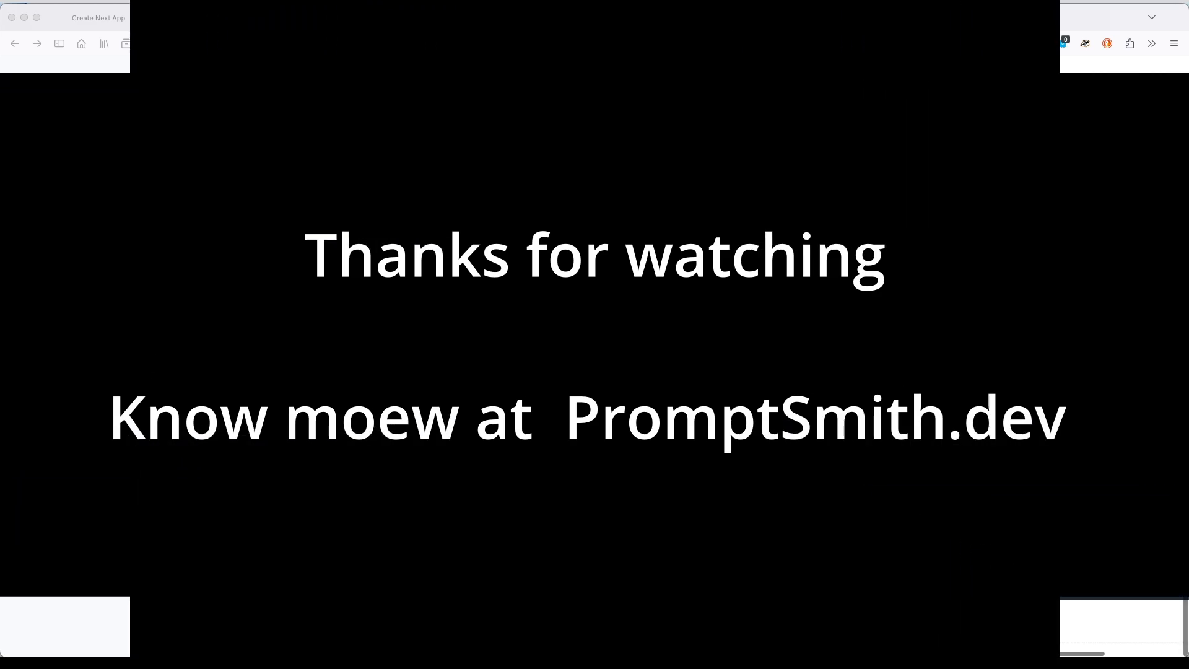